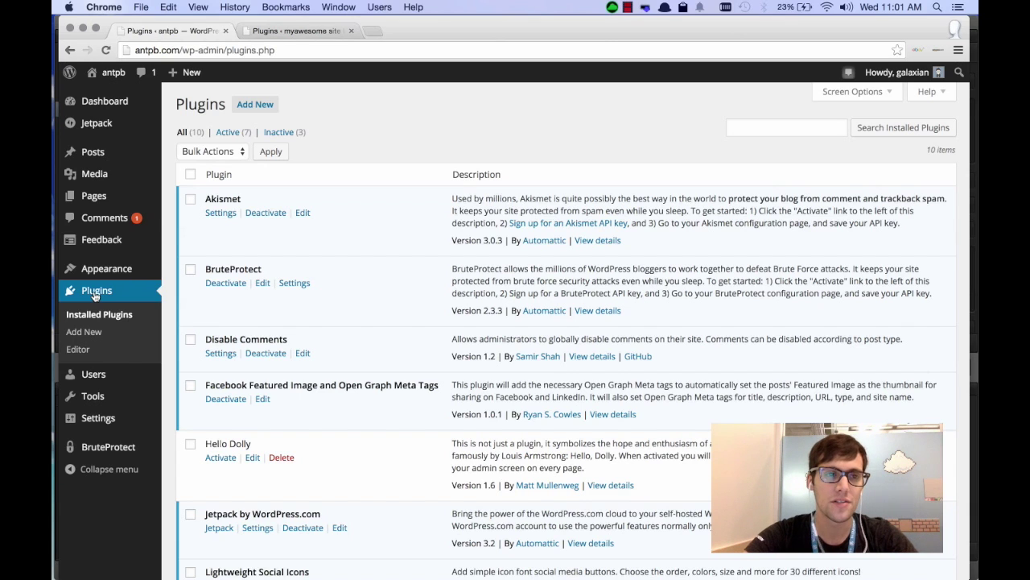
Search Add New for 'all in one migration', then install and activate All-in-One WP Migration 2.0.3
click(255, 104)
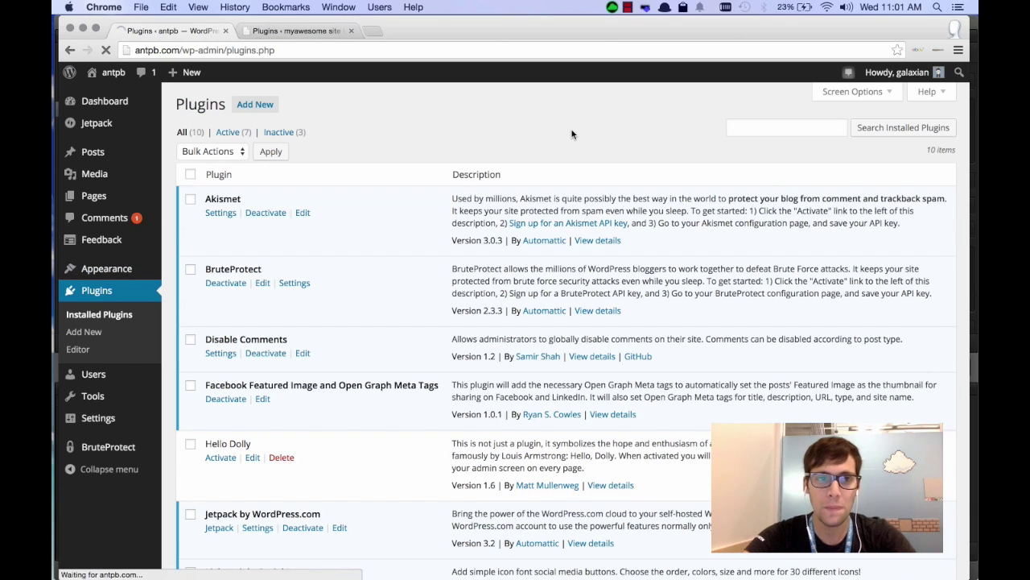
click(827, 141)
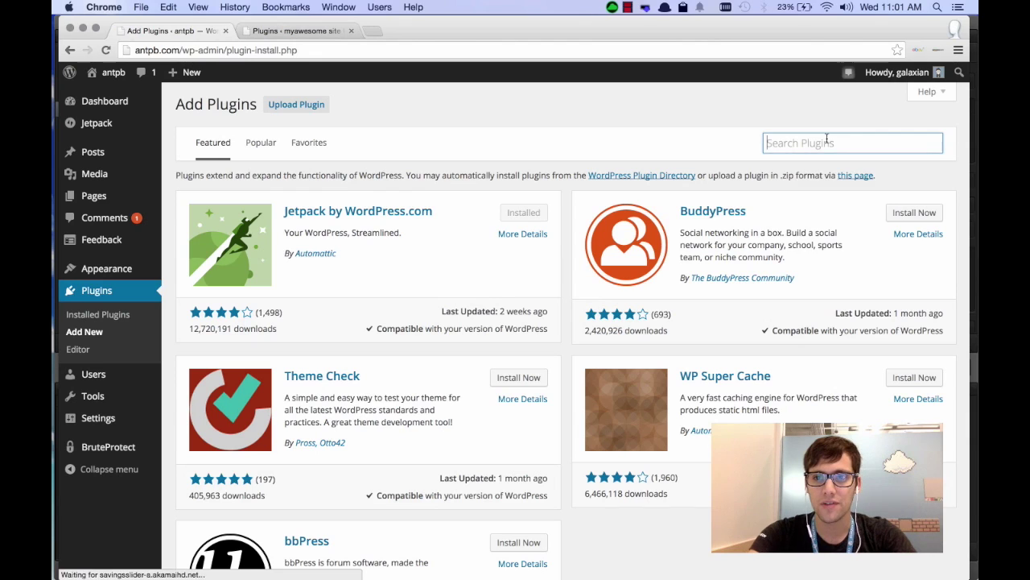
text(all in one mig)
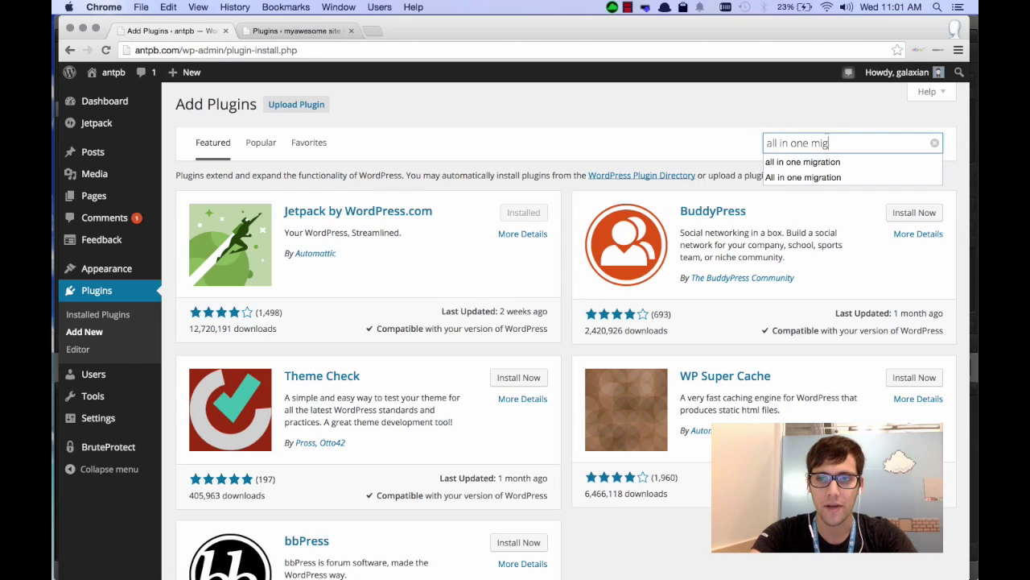
text(ration)
key(Return)
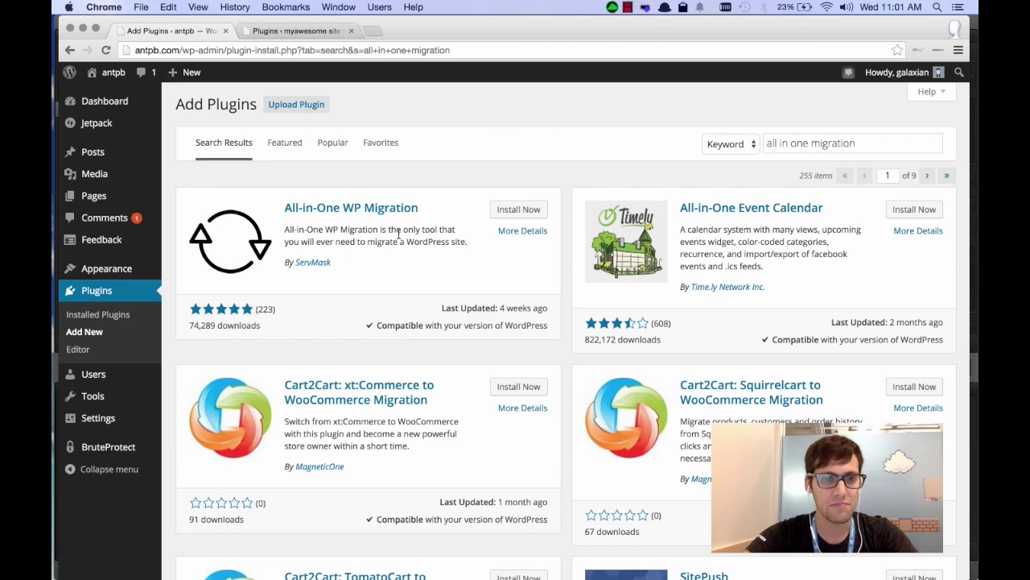
click(521, 210)
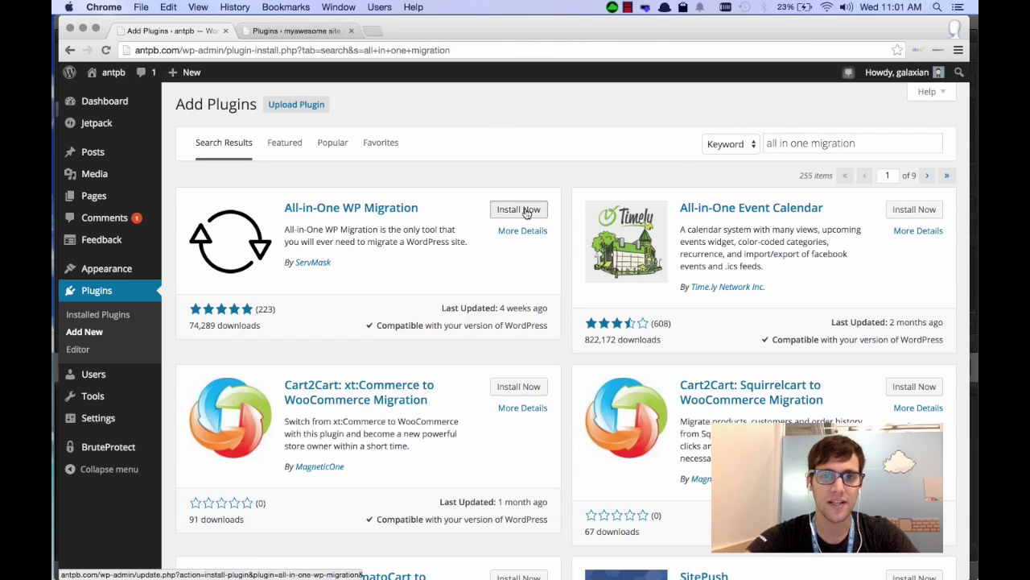
click(613, 211)
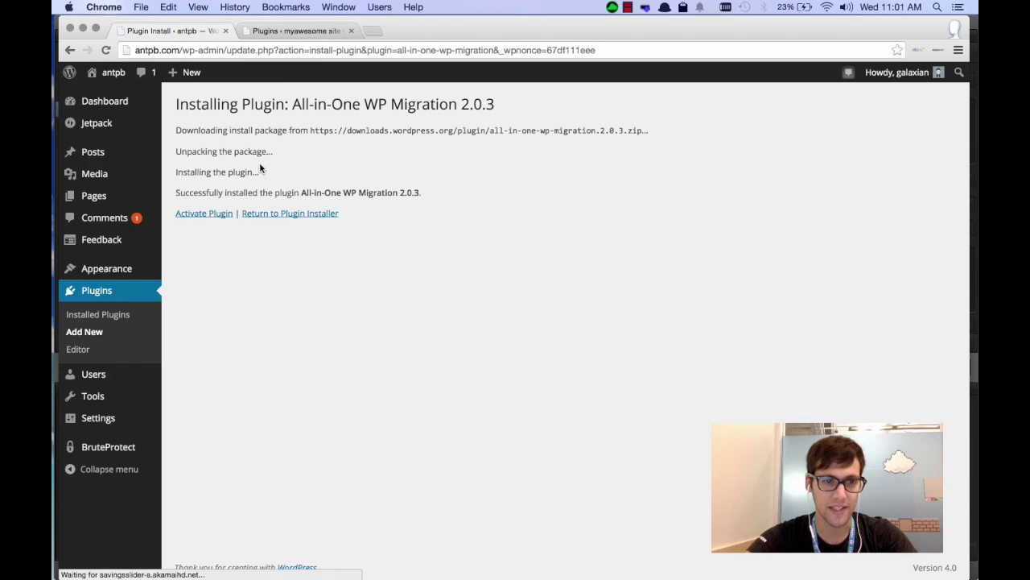
click(210, 218)
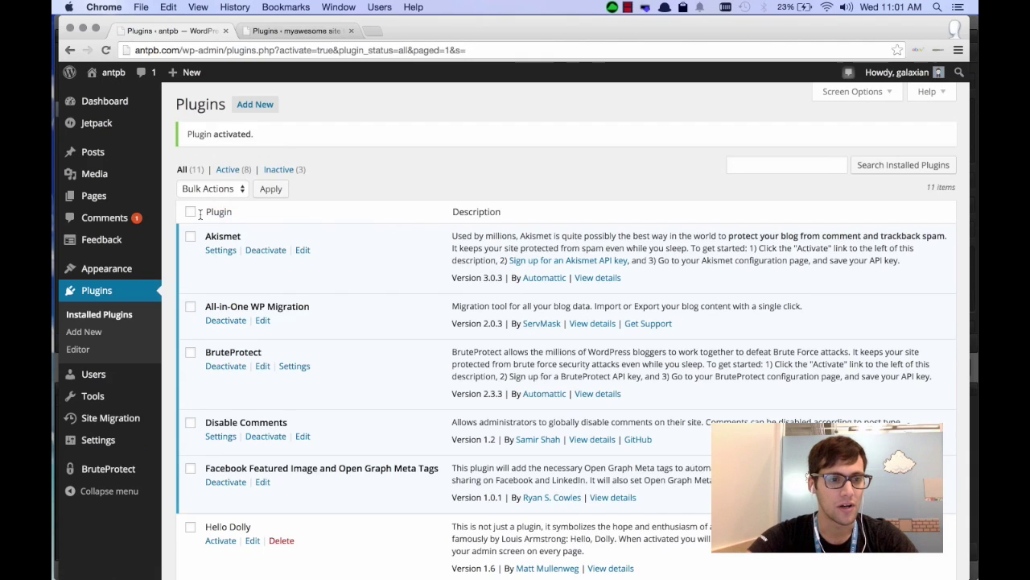
Export the site from Site Migration > Export with advanced options shown, downloading antpb.com-20141112-170204.zip
mouse_move(100, 448)
mouse_move(100, 424)
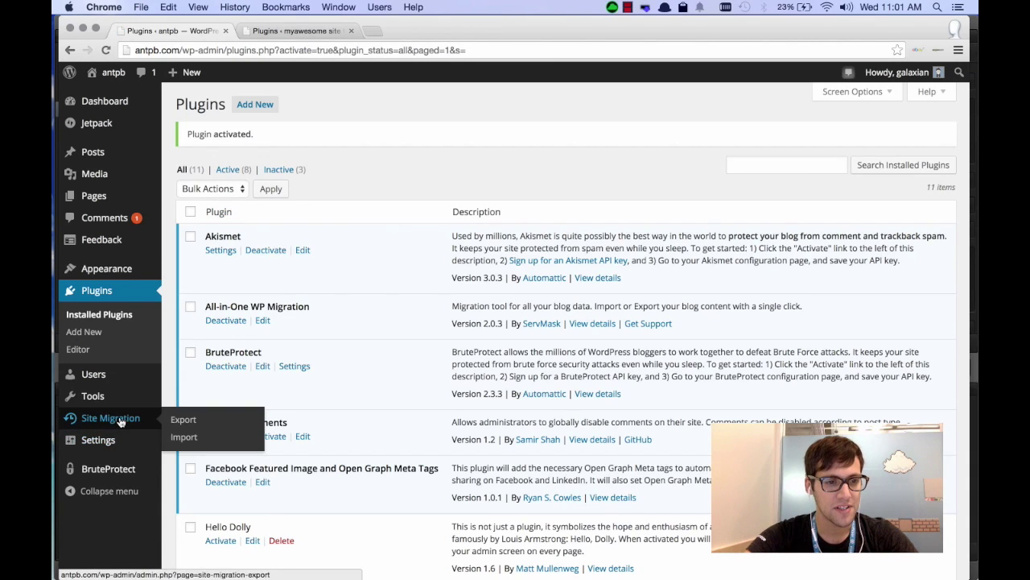
click(184, 421)
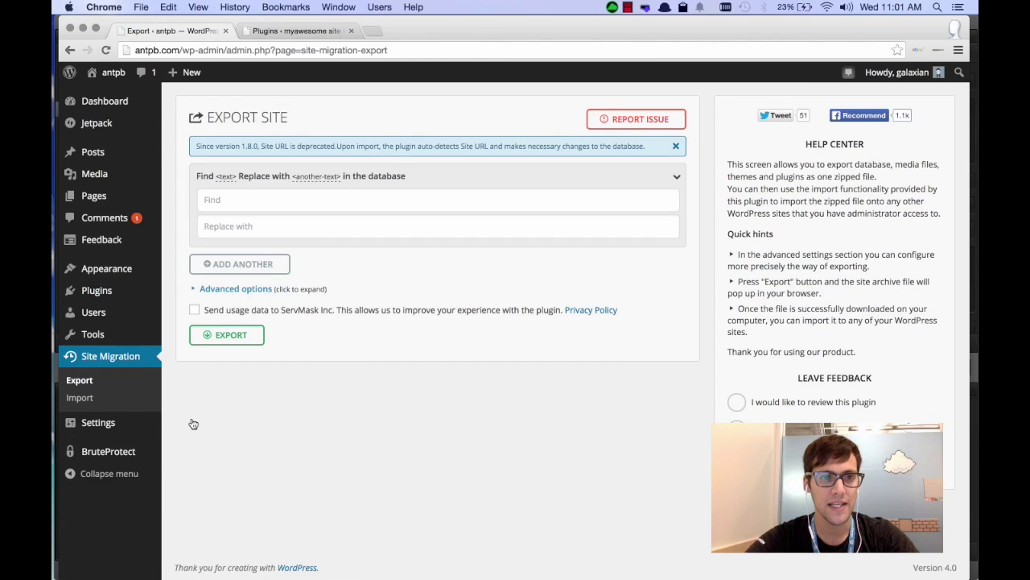
click(250, 292)
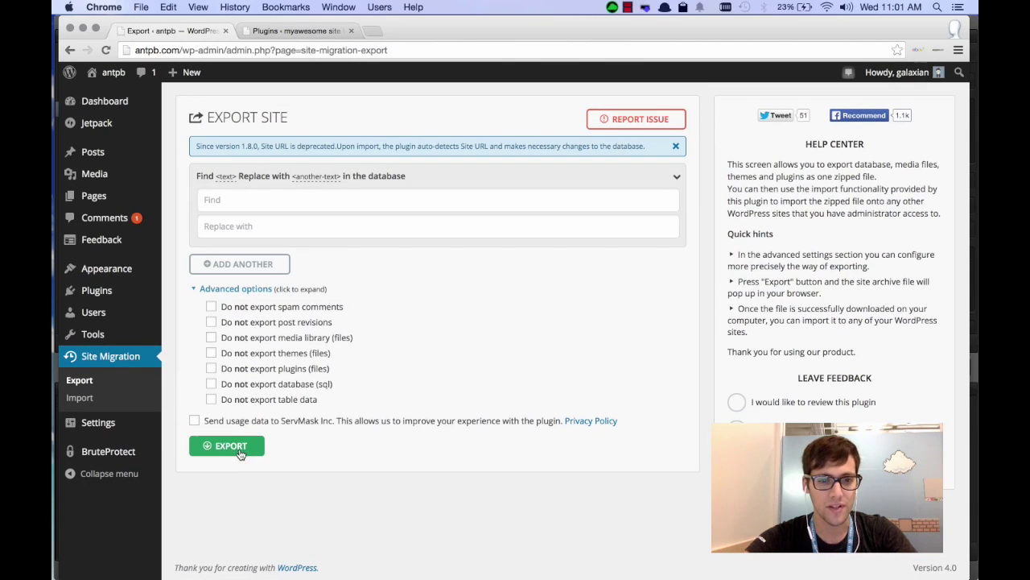
click(233, 453)
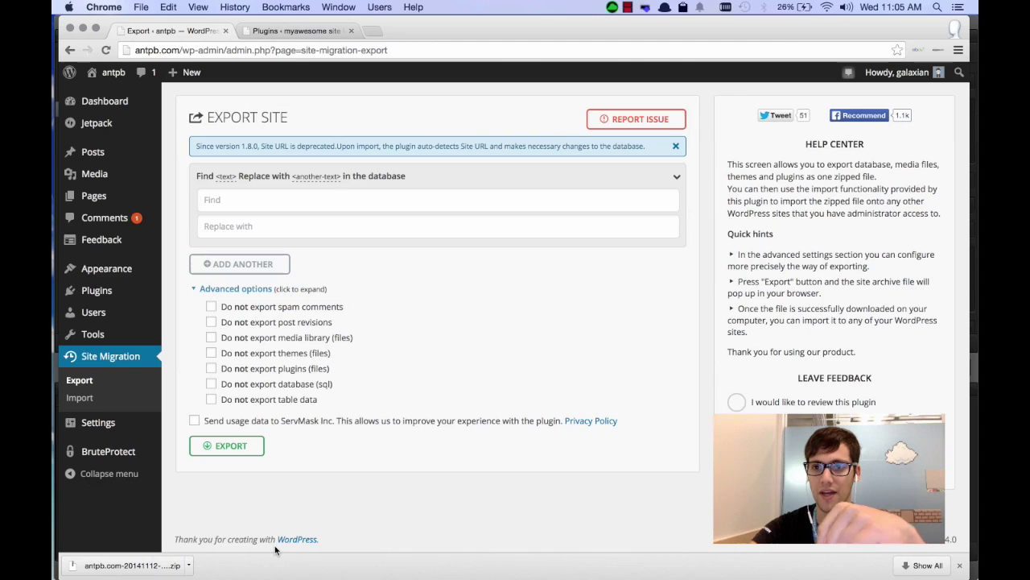
On the new site's admin, search 'all in one migration' and install and activate All-in-One WP Migration 2.0.3
click(296, 33)
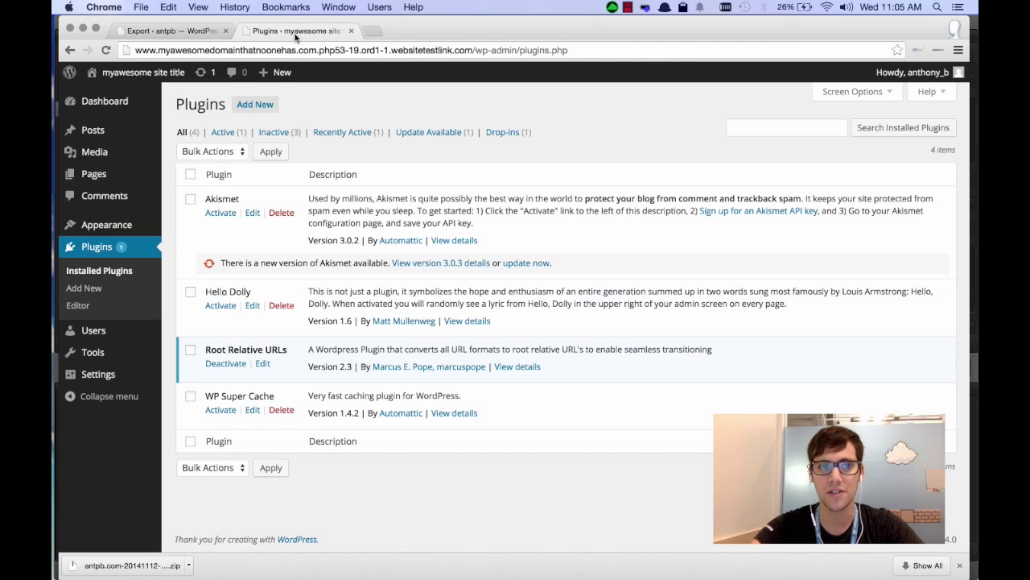
mouse_move(130, 83)
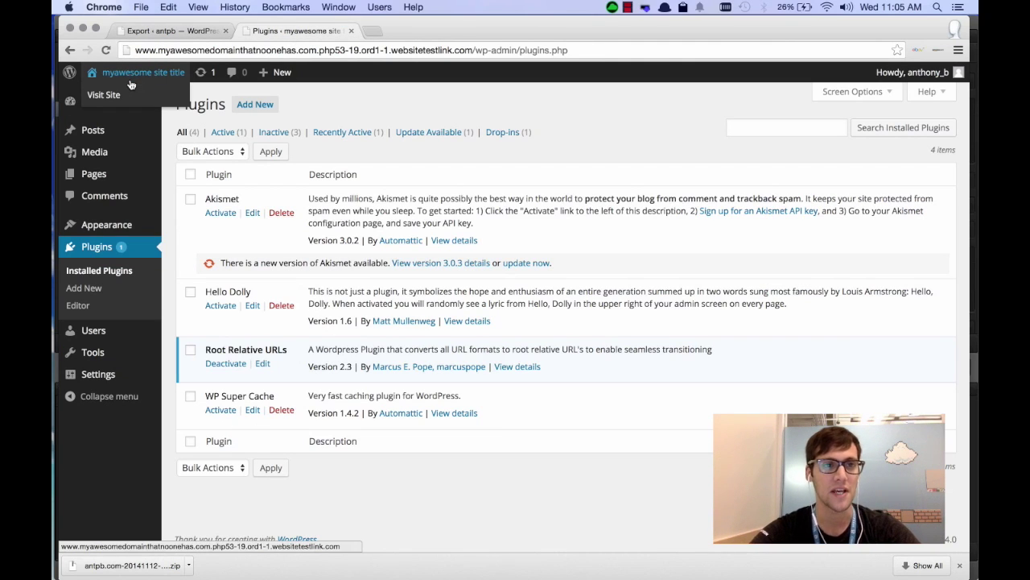
click(257, 111)
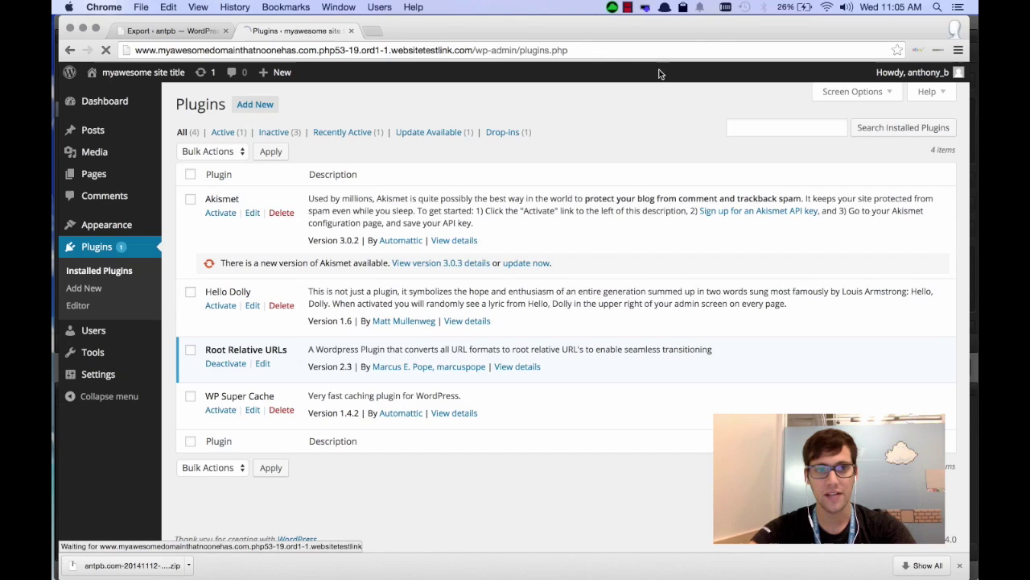
click(814, 142)
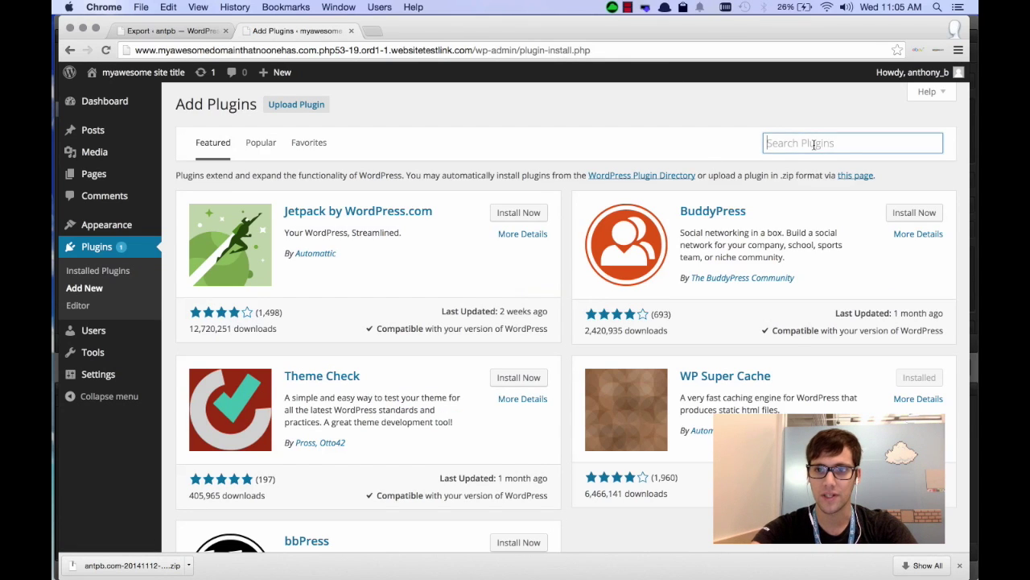
text(all in one migration)
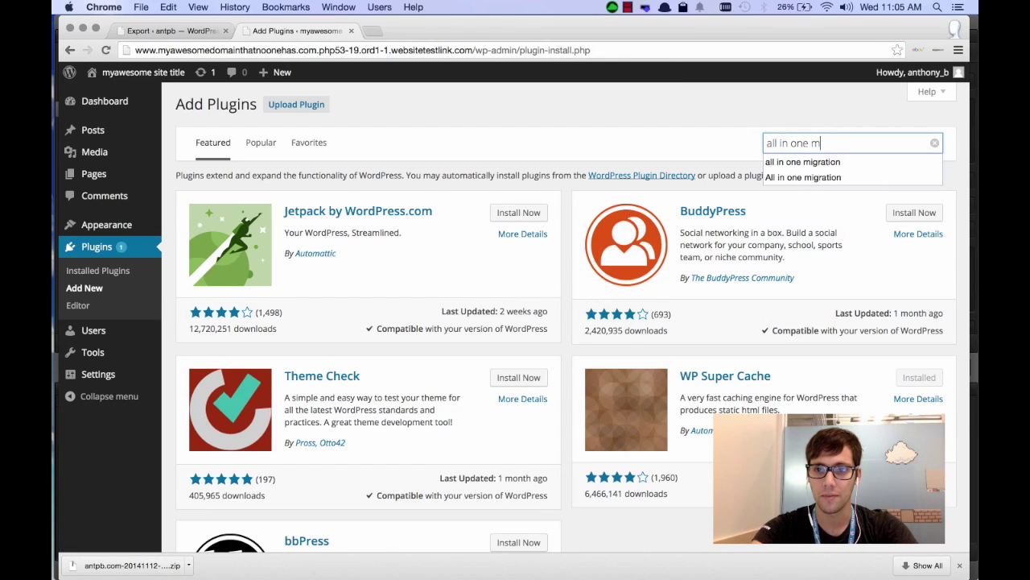
key(Return)
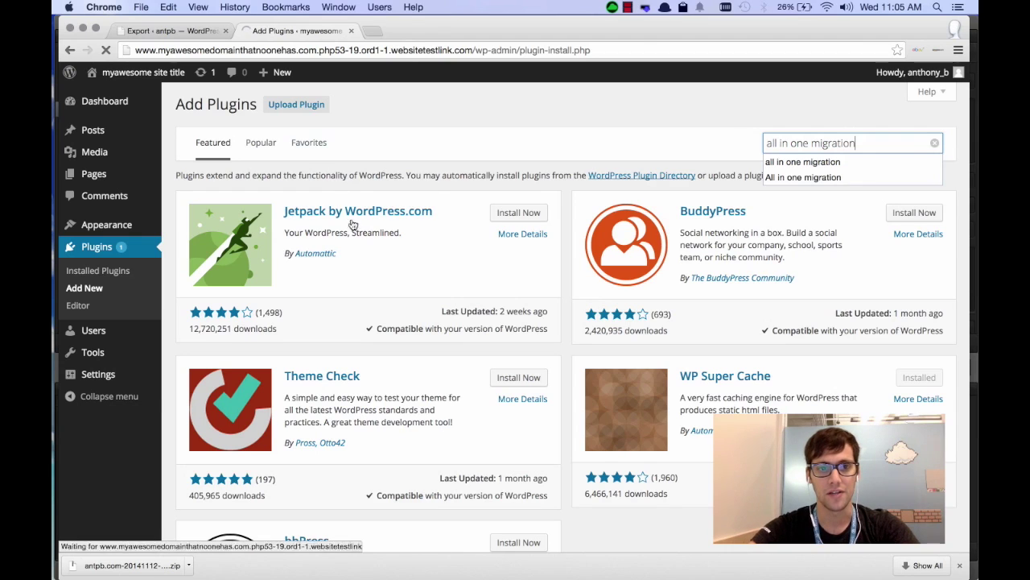
click(518, 213)
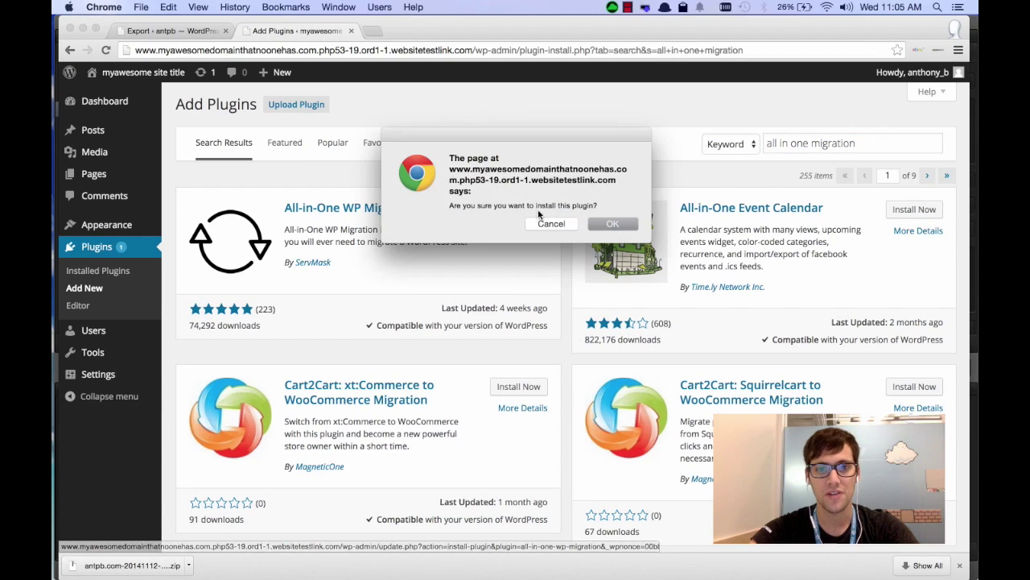
click(613, 224)
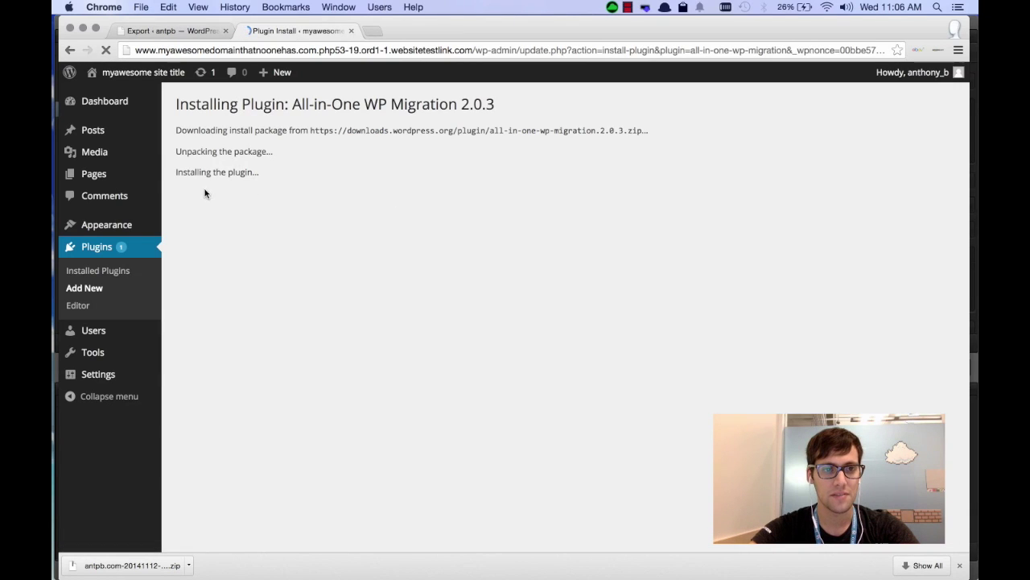
click(199, 215)
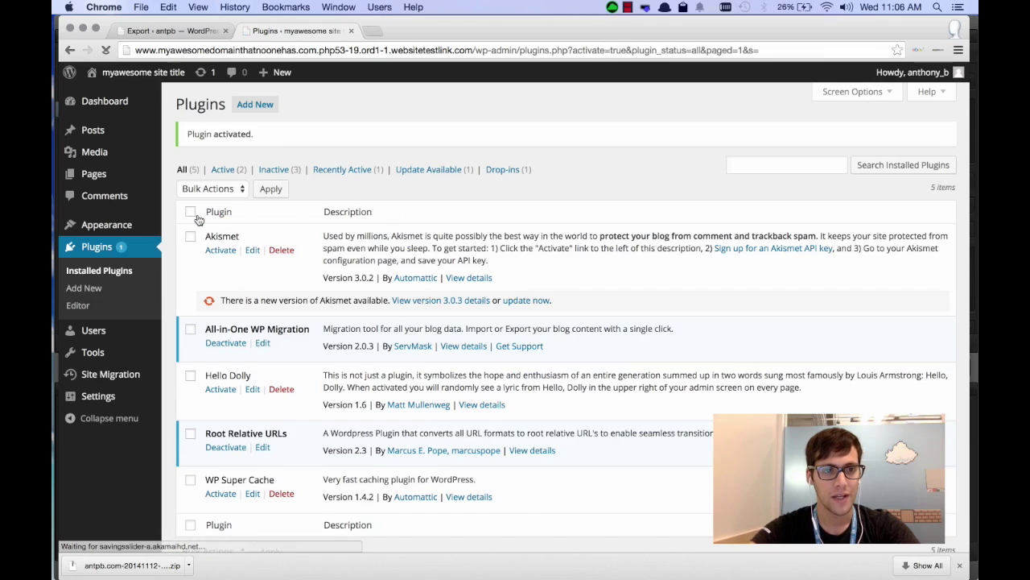
Import antpb.com-20141112-170204.zip from the Downloads folder via Site Migration > Import until it completes at 100%
mouse_move(105, 374)
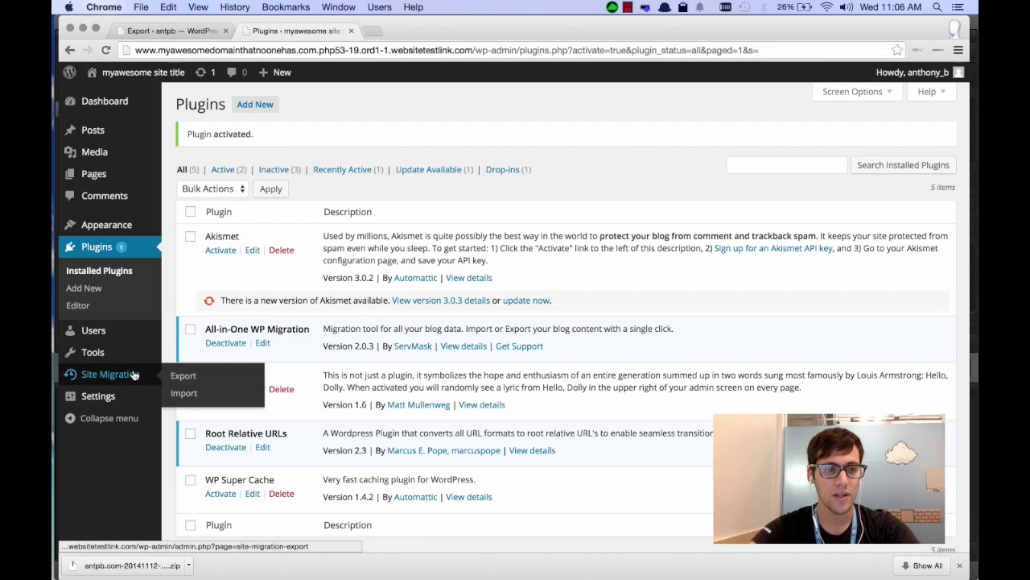
click(185, 393)
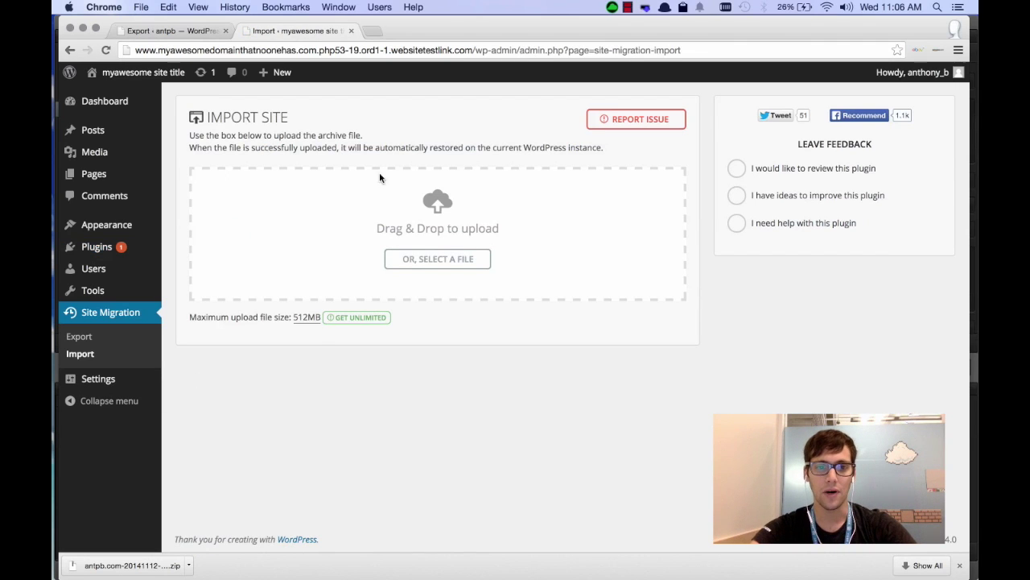
click(425, 260)
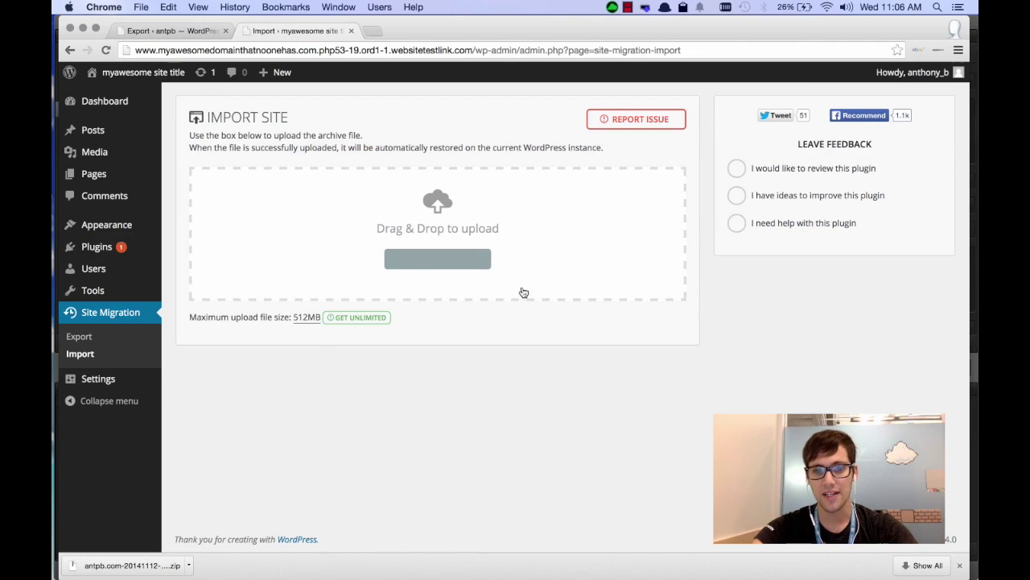
click(424, 264)
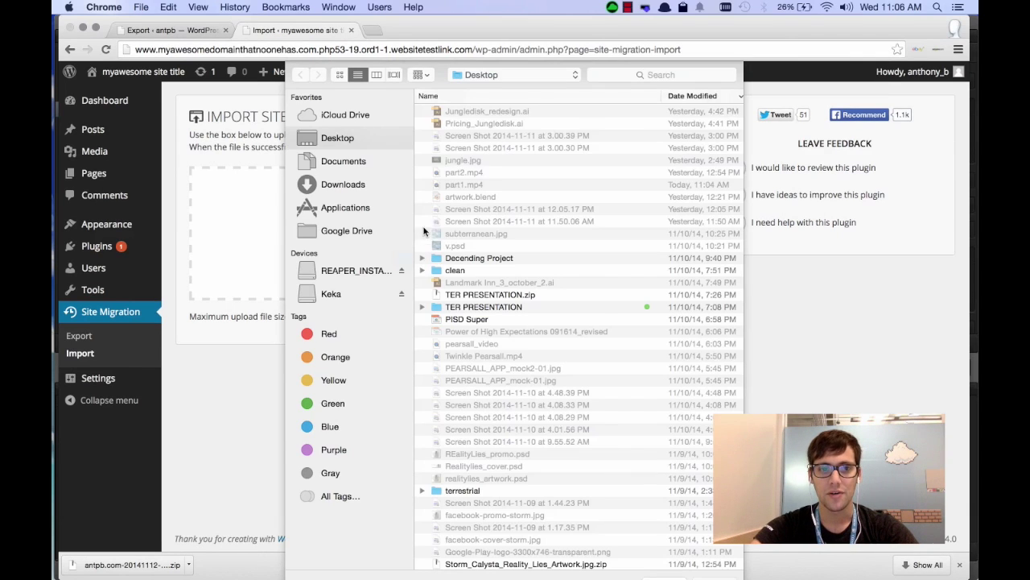
click(344, 186)
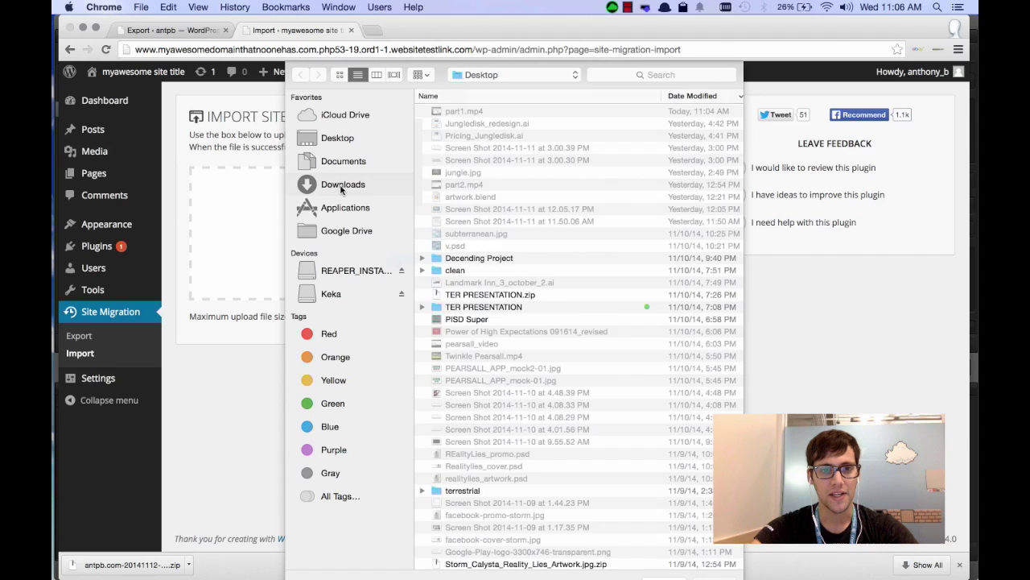
double_click(463, 111)
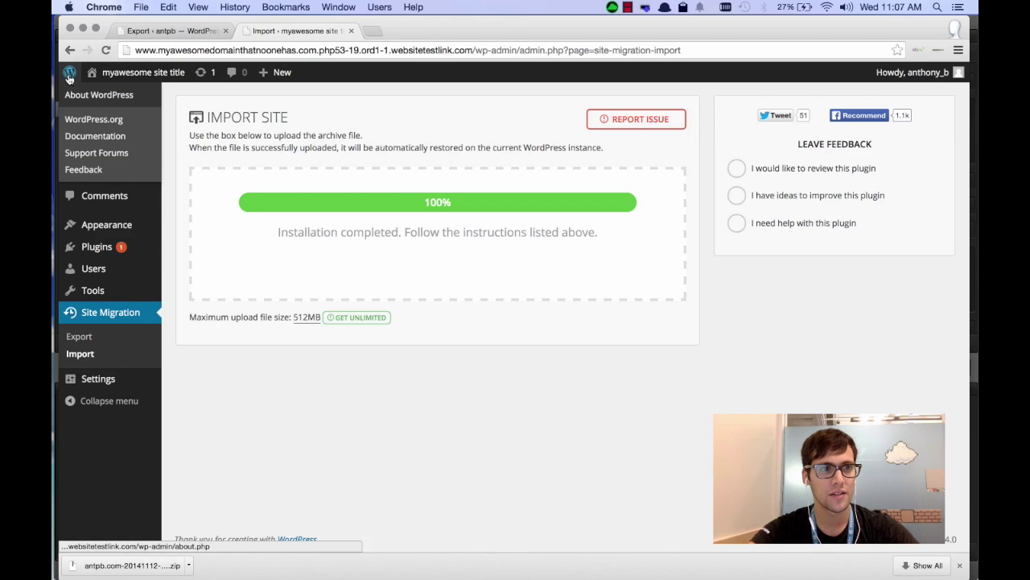
Sign into the restored site with the original account's saved username and password, then browse the imported posts
click(70, 74)
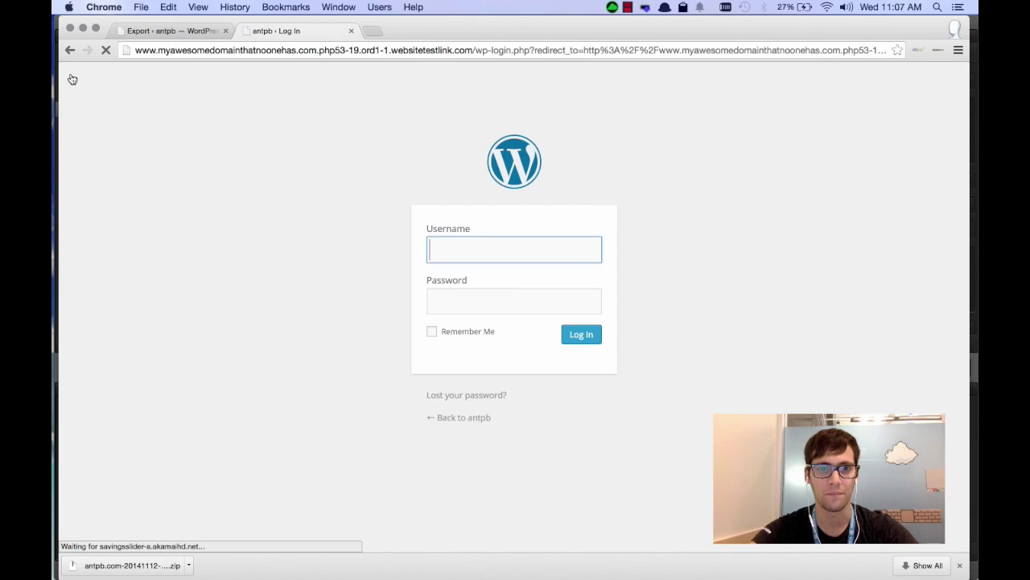
click(474, 247)
key(Down)
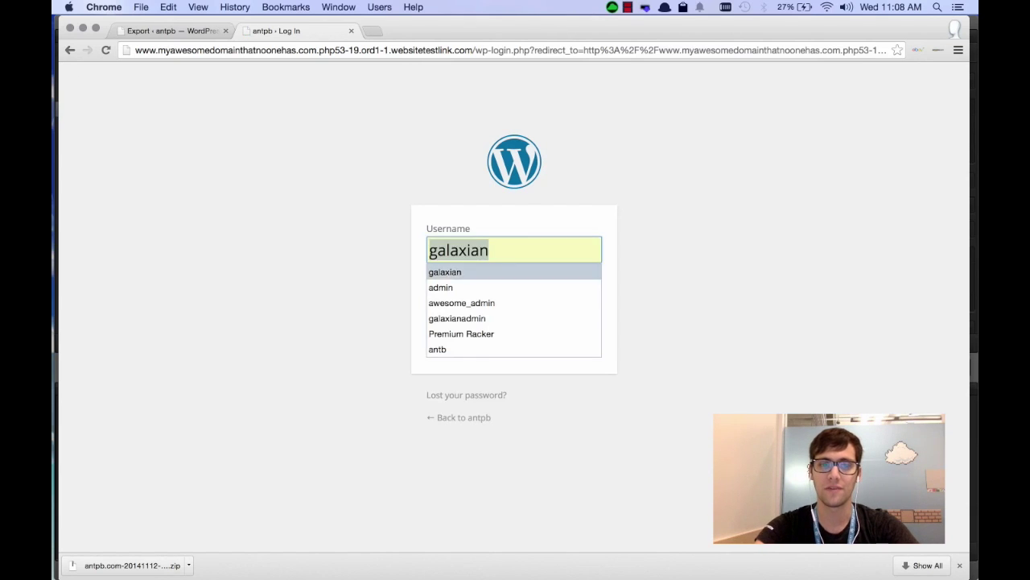
key(Tab)
text(••••••••••)
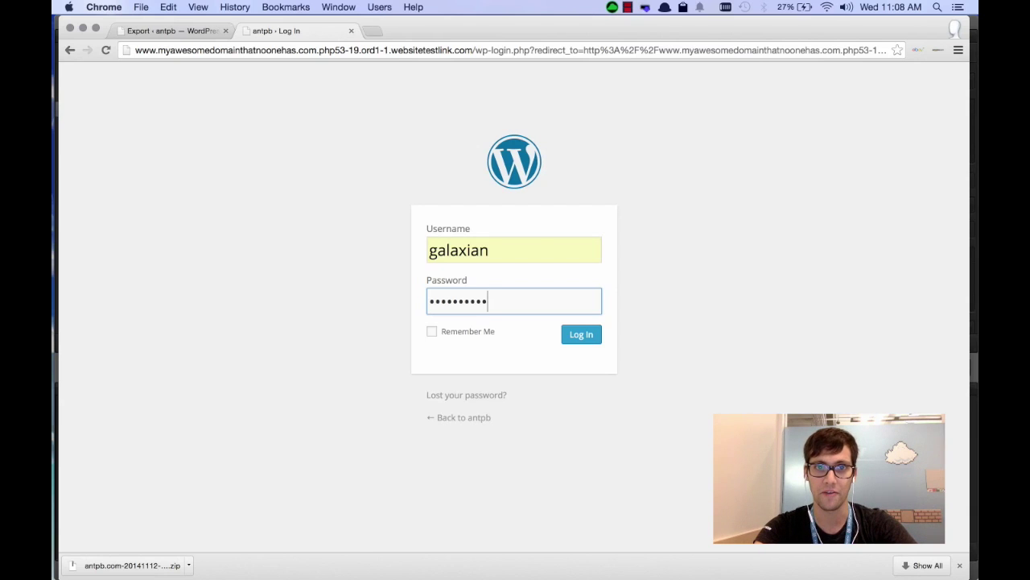
key(Return)
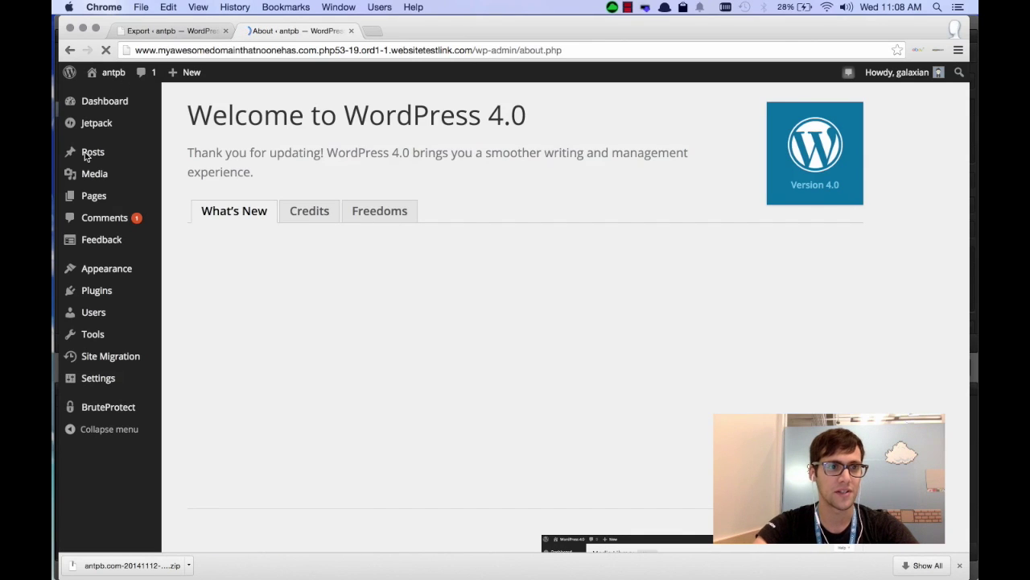
mouse_move(98, 157)
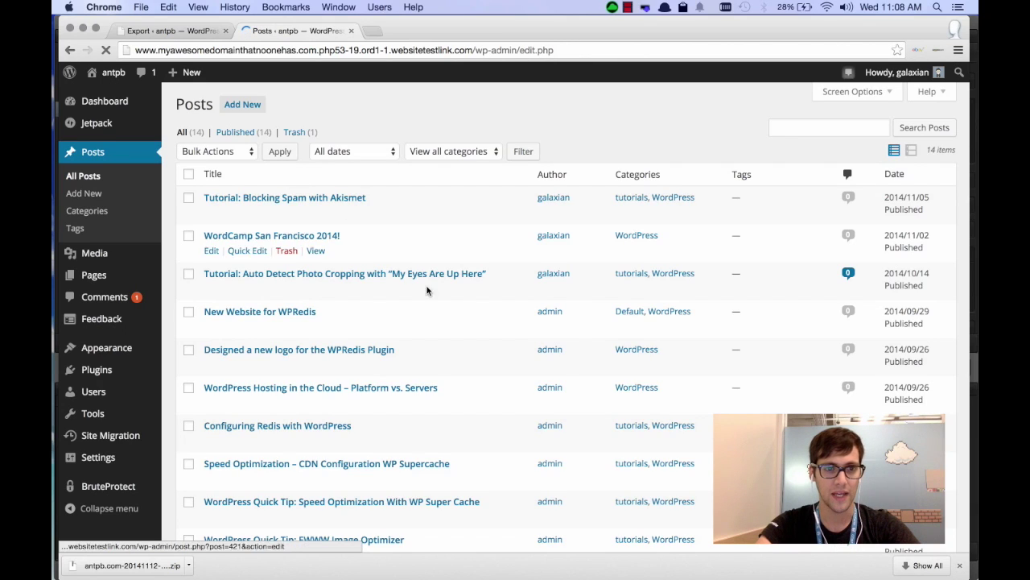
scroll(309, 228, down, 1)
Compare the migrated front page with the original antpb.com, confirming the 'WordCamp San Francisco 2014!' post appears
scroll(309, 227, up, 2)
mouse_move(105, 97)
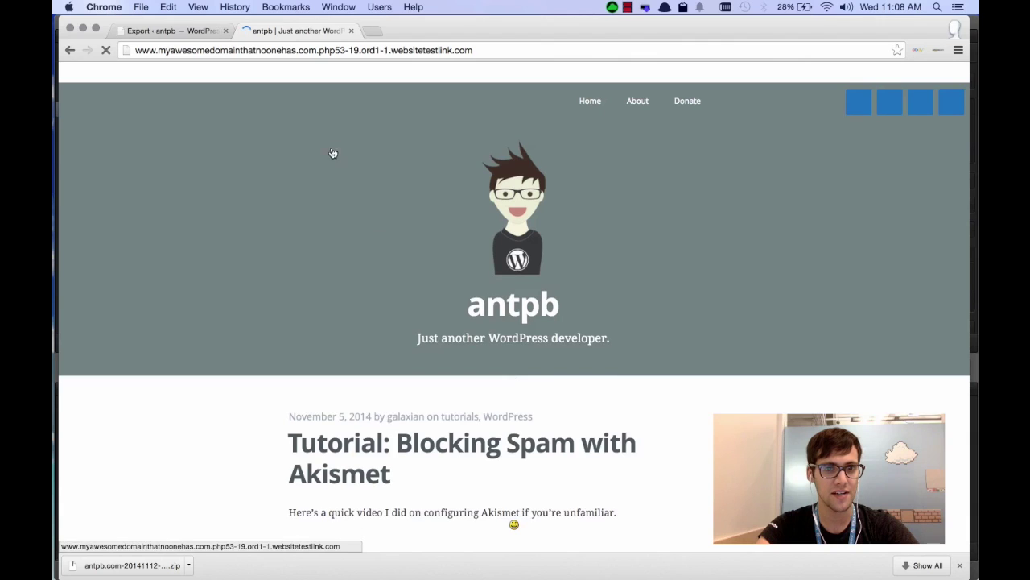
scroll(397, 249, down, 5)
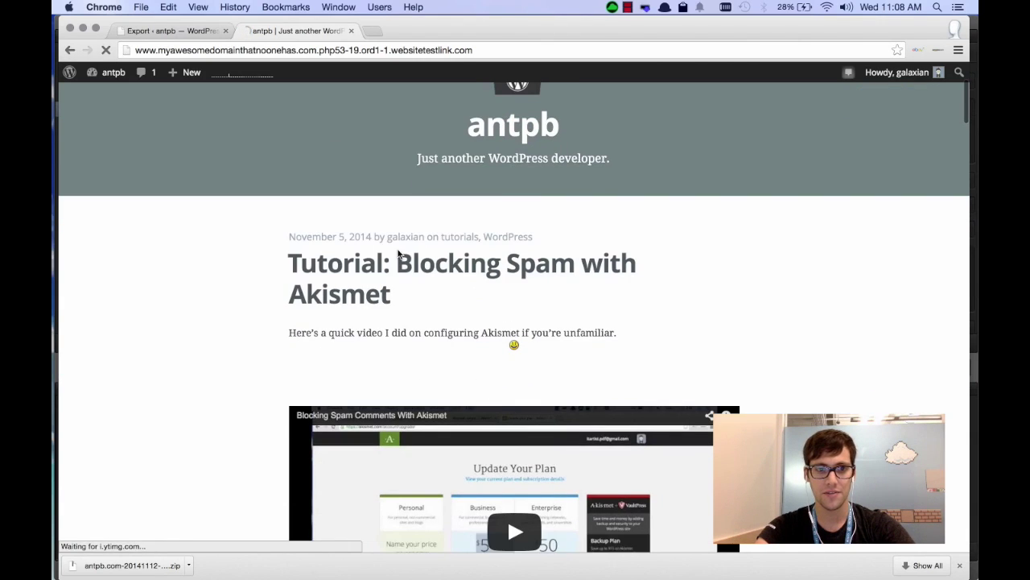
scroll(398, 248, up, 5)
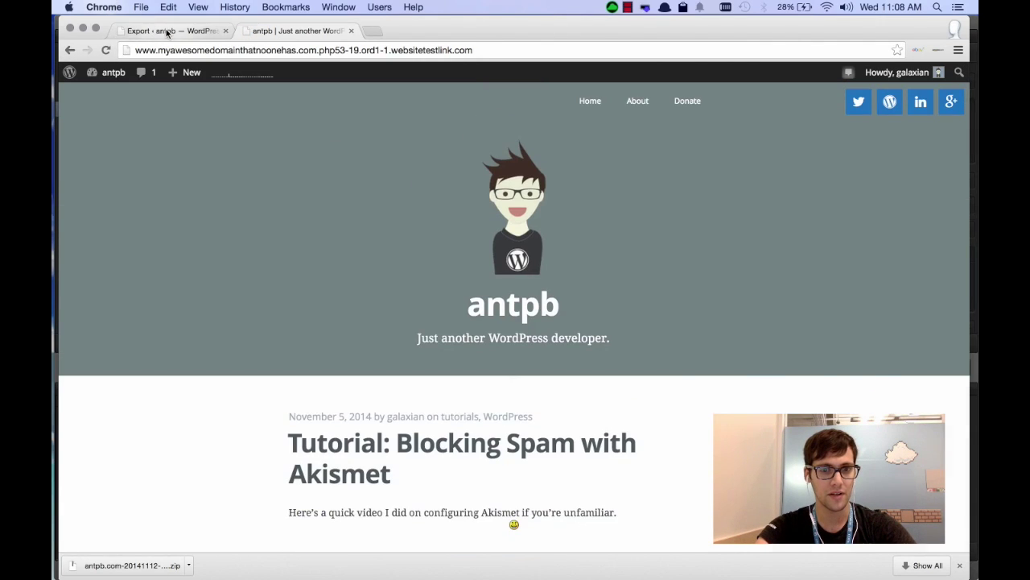
click(167, 33)
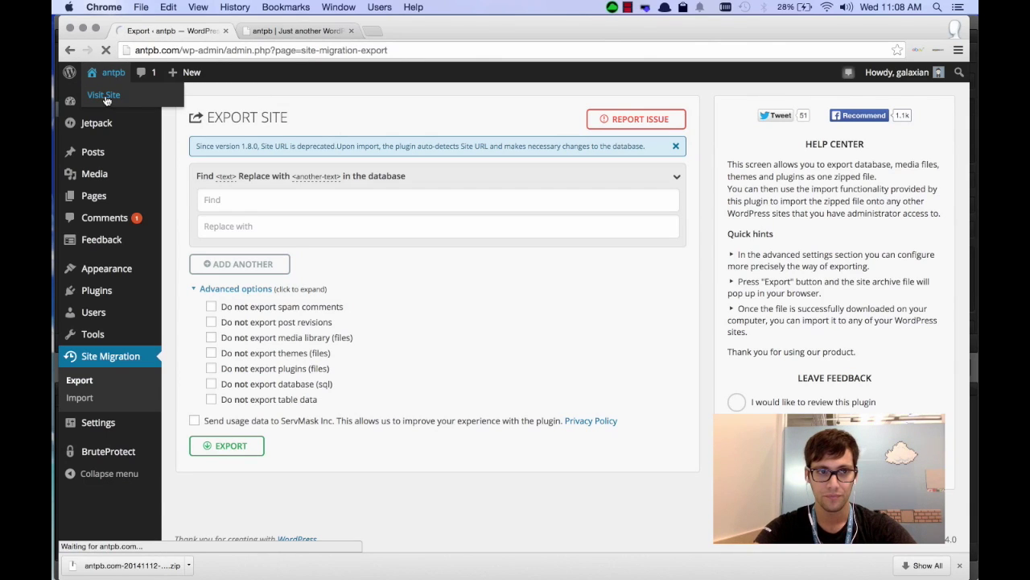
scroll(355, 280, down, 3)
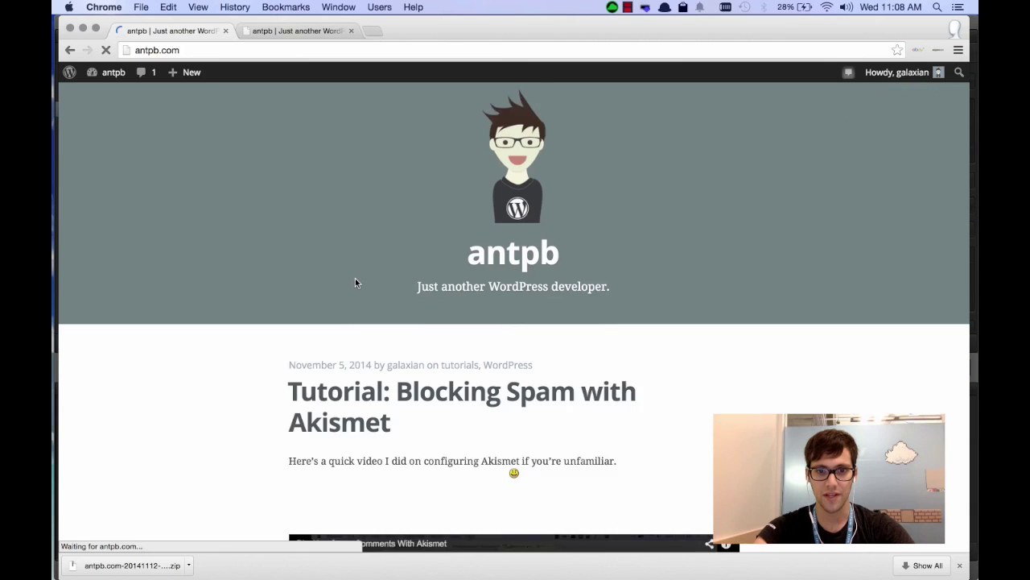
click(292, 32)
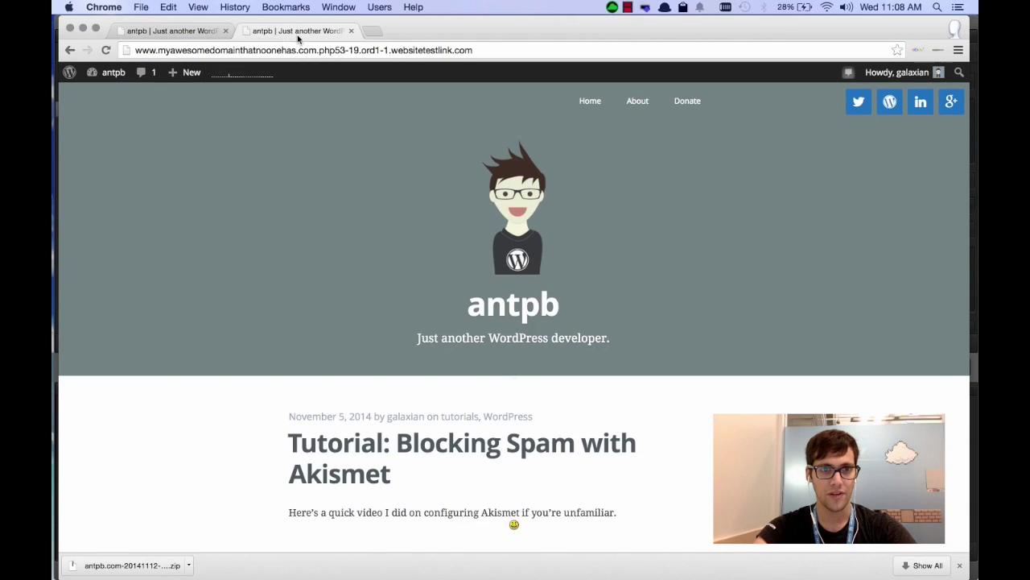
scroll(400, 196, down, 10)
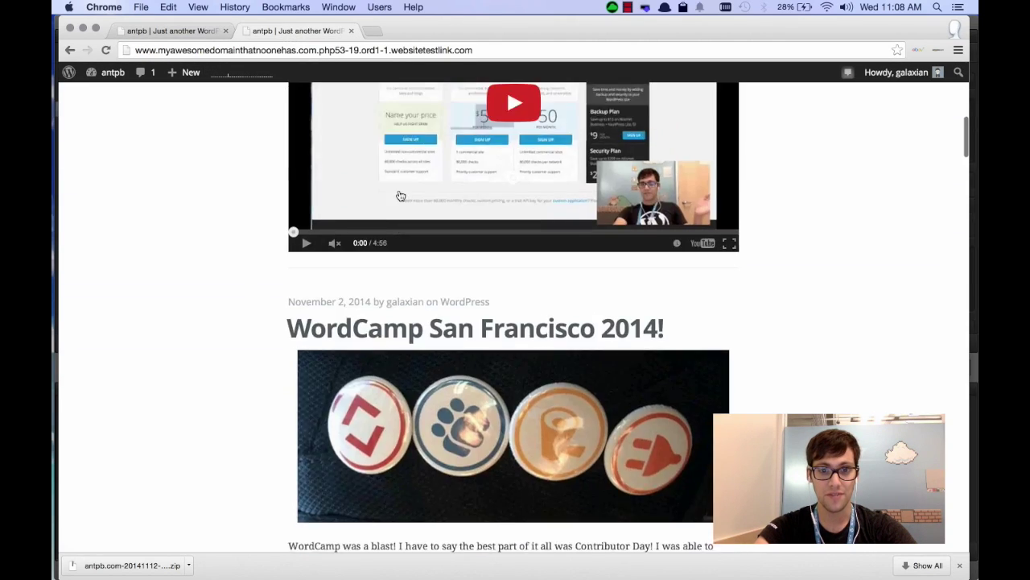